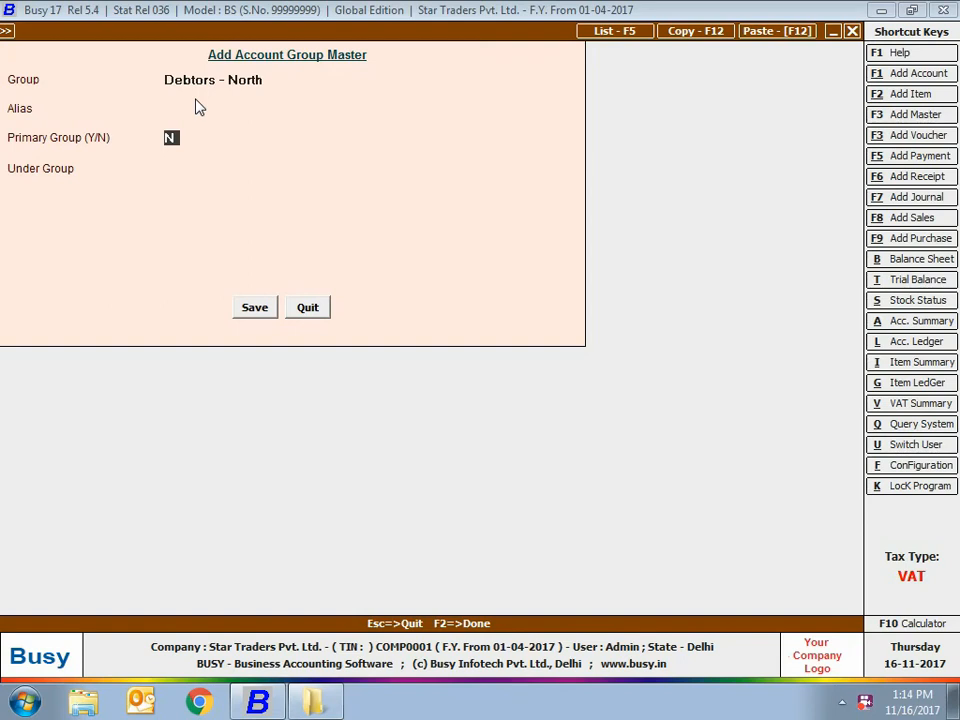
Place the non-primary account group Debtors - North under Sundry Debtors and save it.
{"action": "key", "text": "Return"}
{"action": "type", "text": "sun"}
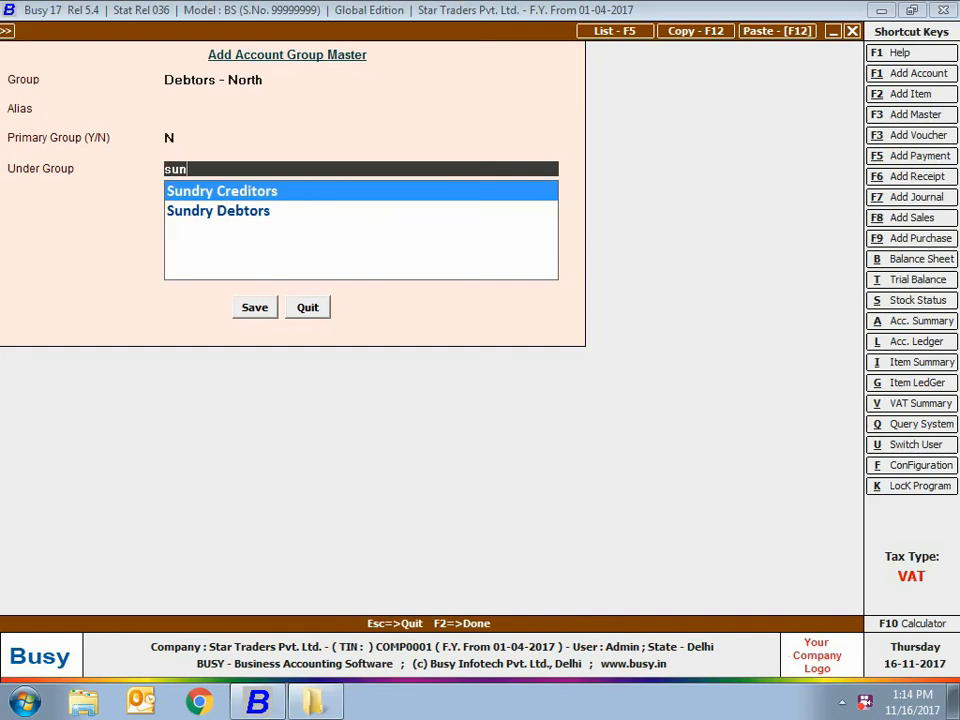
{"action": "key", "text": "Down"}
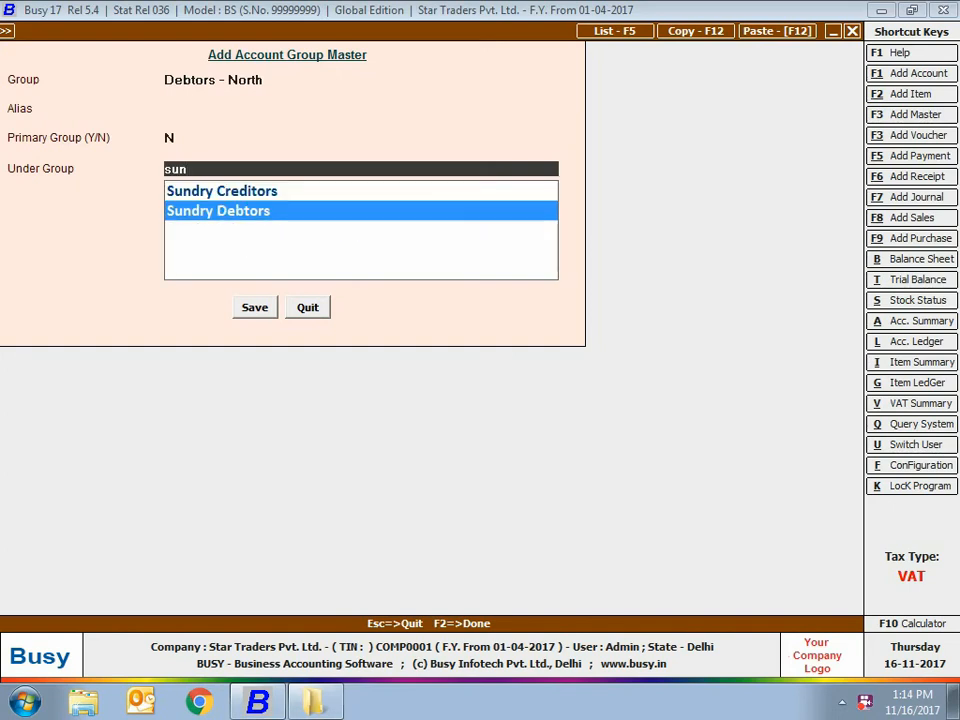
{"action": "key", "text": "Return"}
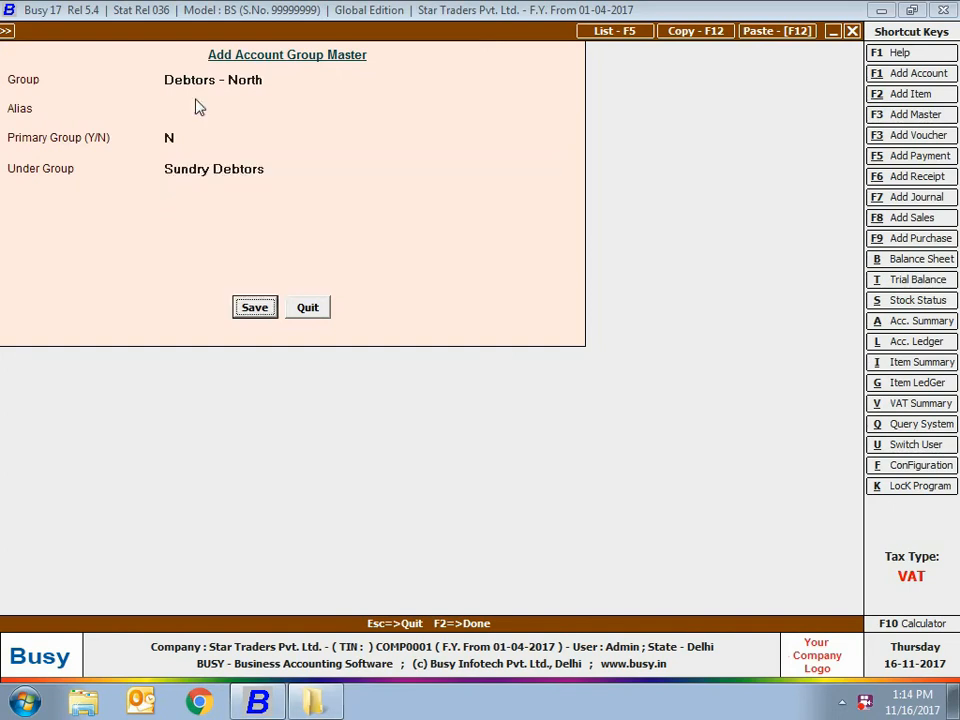
{"action": "key", "text": "Return"}
Add and save the account group Debtors - South under Sundry Debtors, and close the account group form.
{"action": "type", "text": "Debtors - South"}
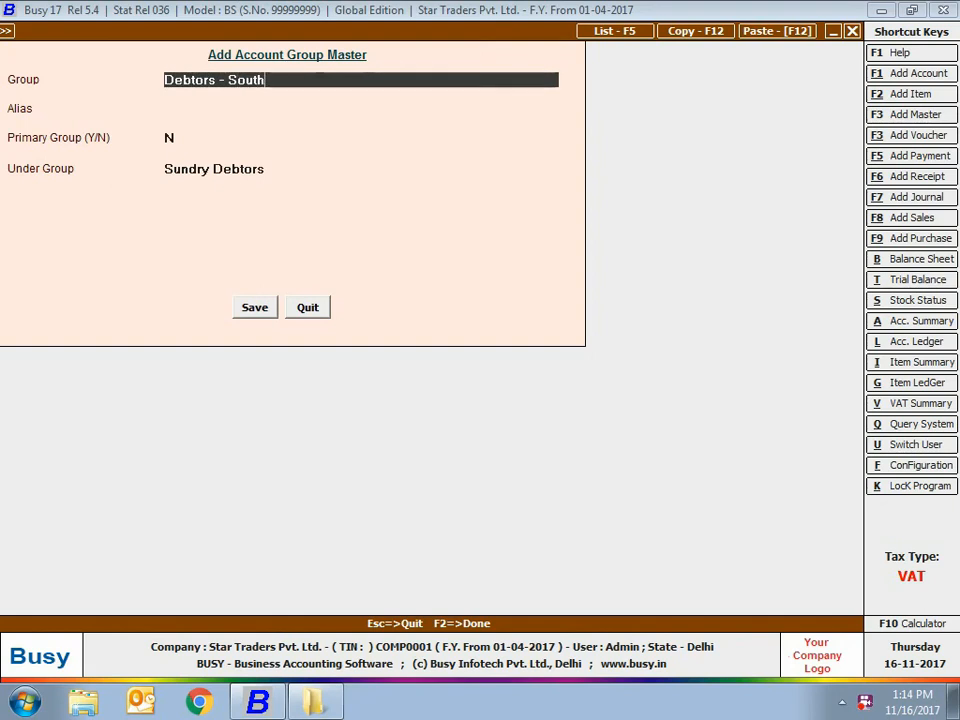
{"action": "key", "text": "Return"}
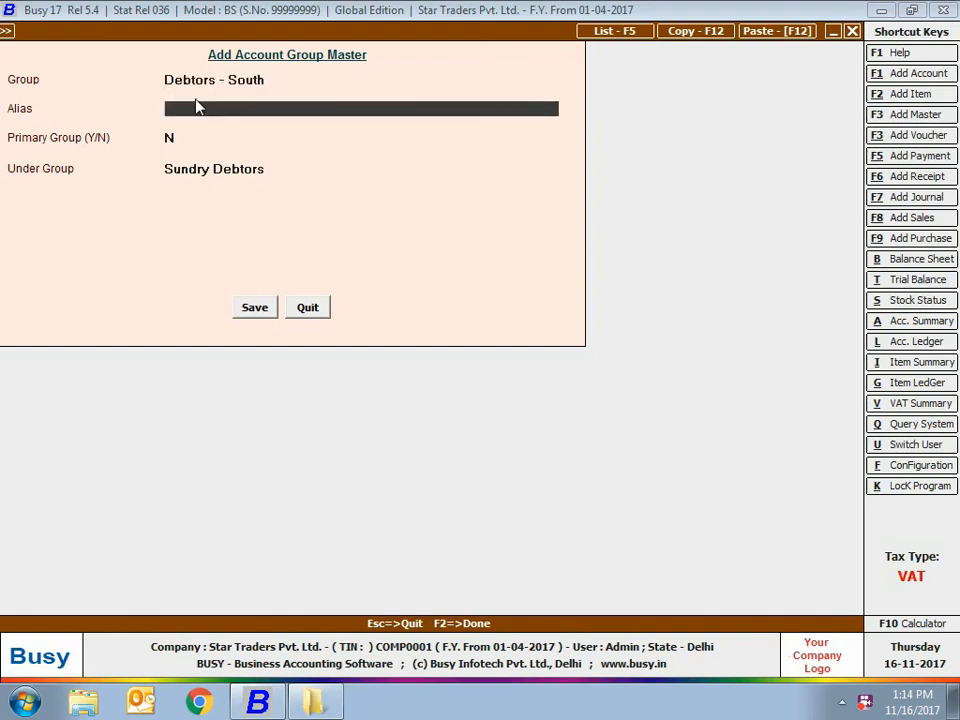
{"action": "key", "text": "Return"}
{"action": "key", "text": "Return"}
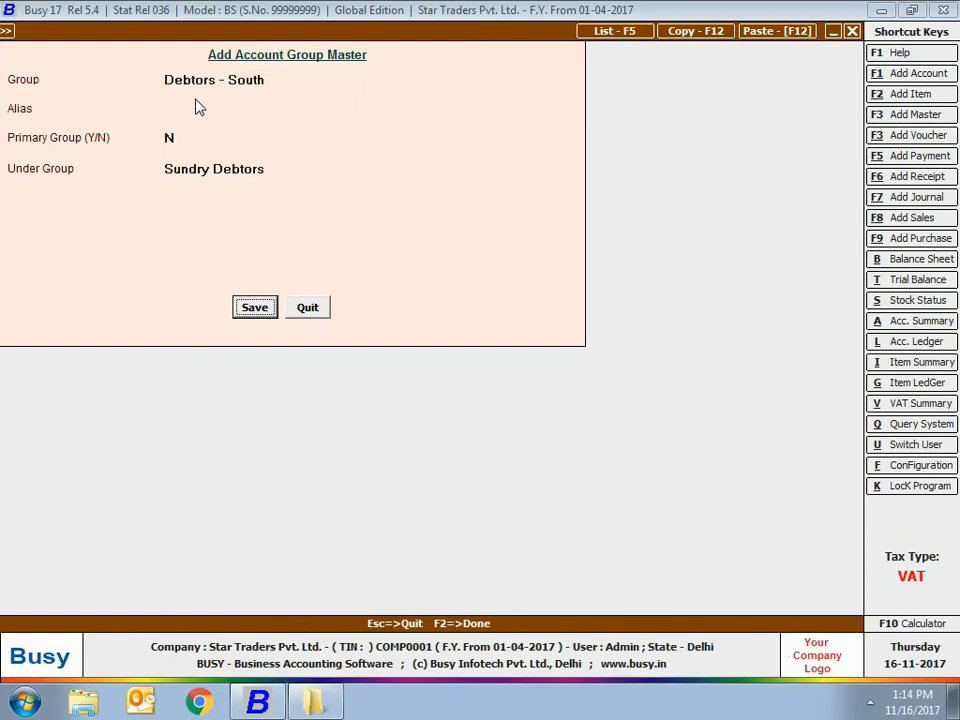
{"action": "key", "text": "Return"}
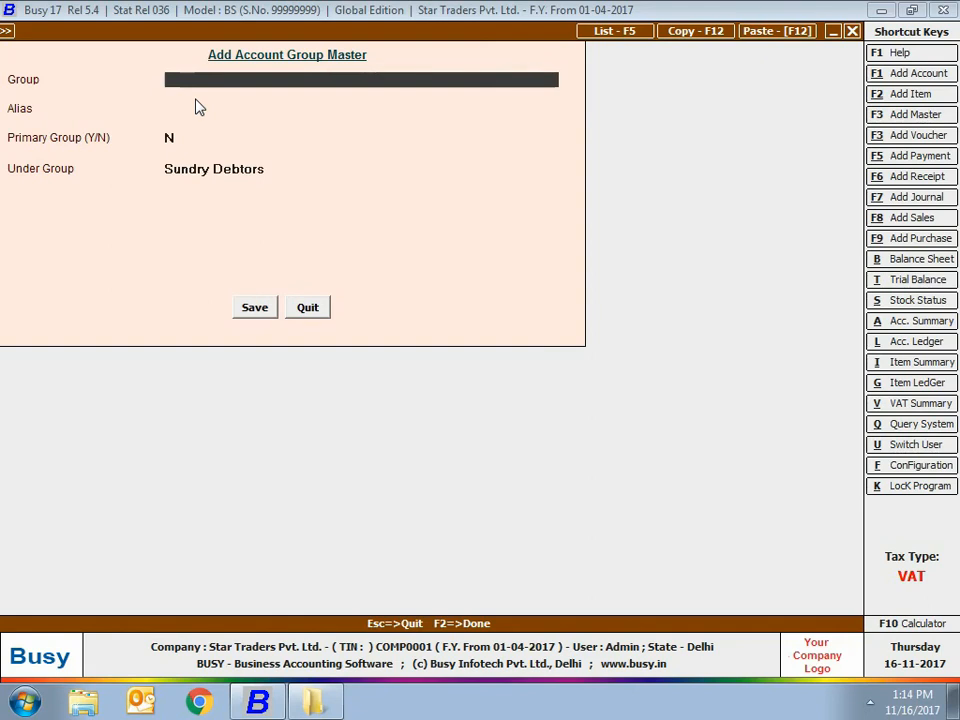
{"action": "key", "text": "Escape"}
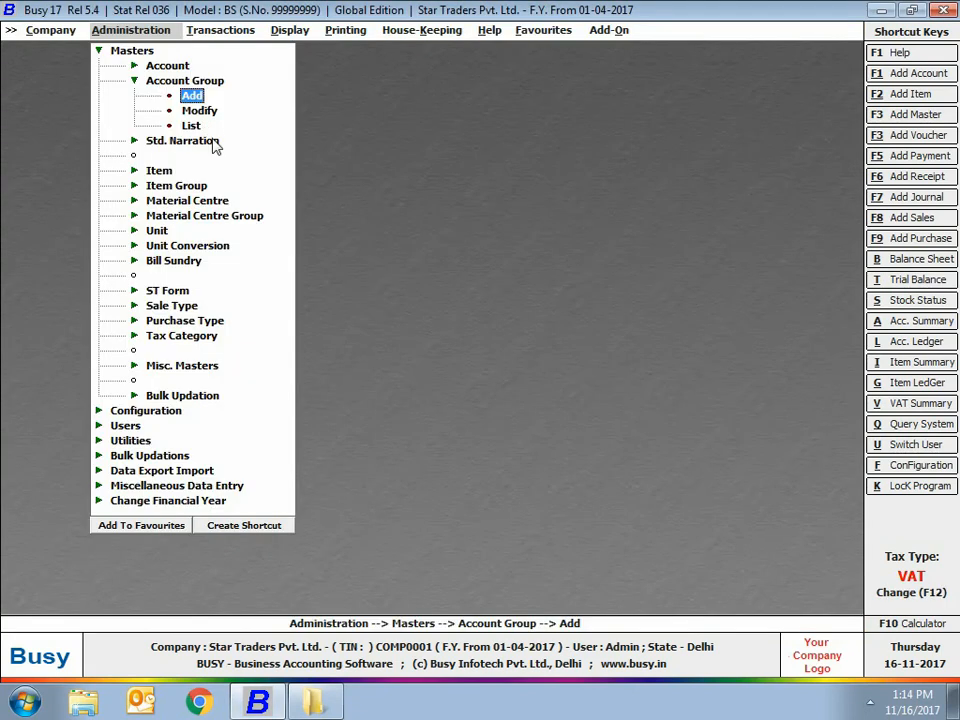
Open the existing Cash-in-hand account group for modification to check its parent group, and return to the group selection.
{"action": "left_click", "coordinate": [208, 112]}
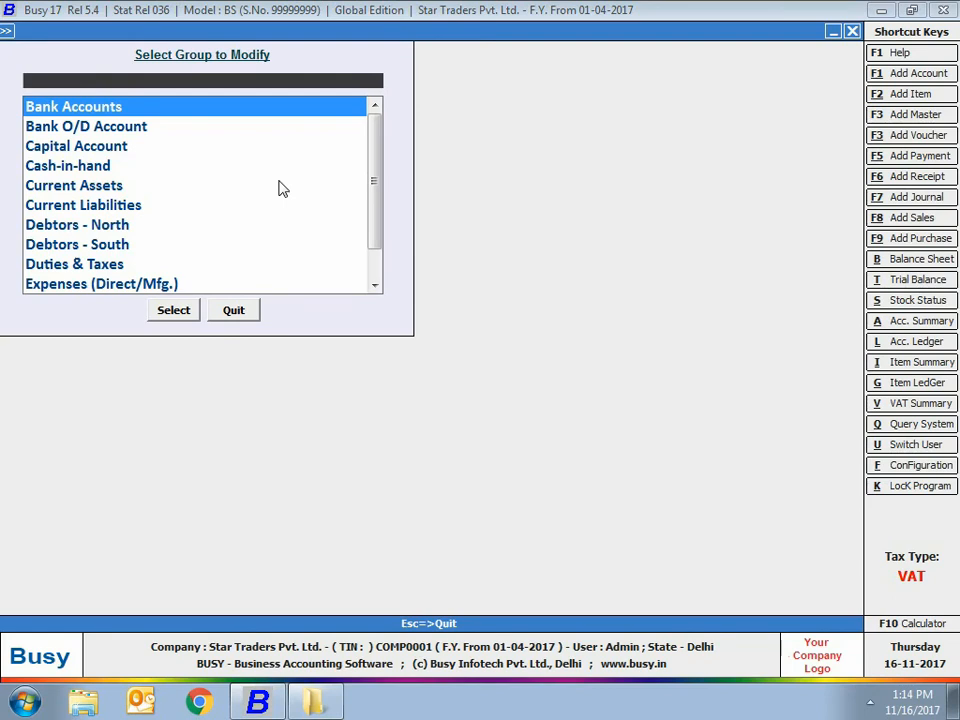
{"action": "type", "text": "ca"}
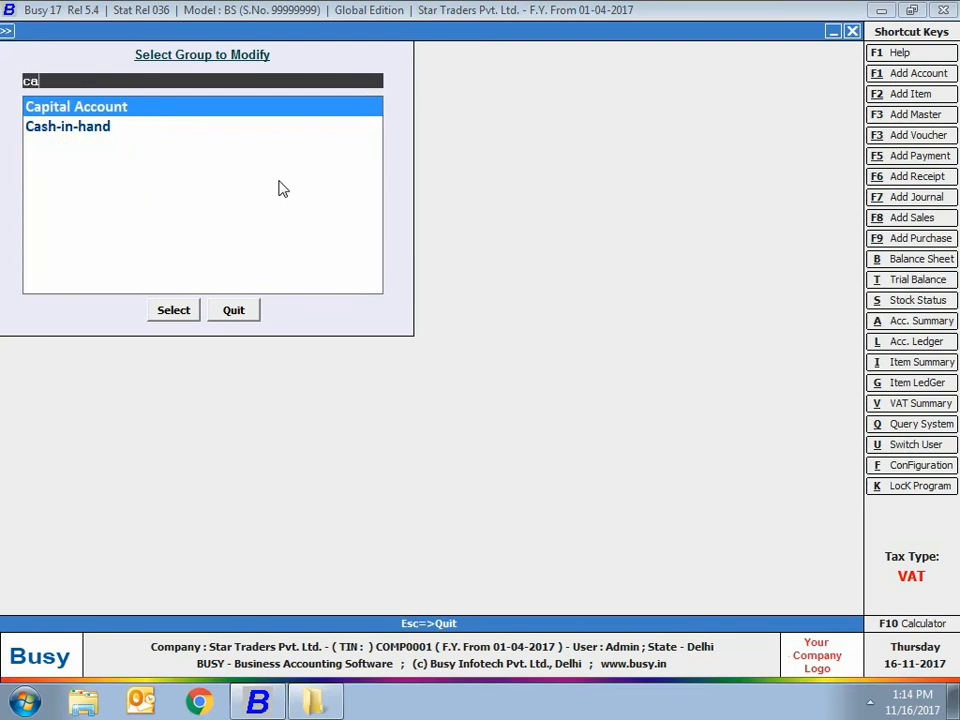
{"action": "key", "text": "Down"}
{"action": "key", "text": "Return"}
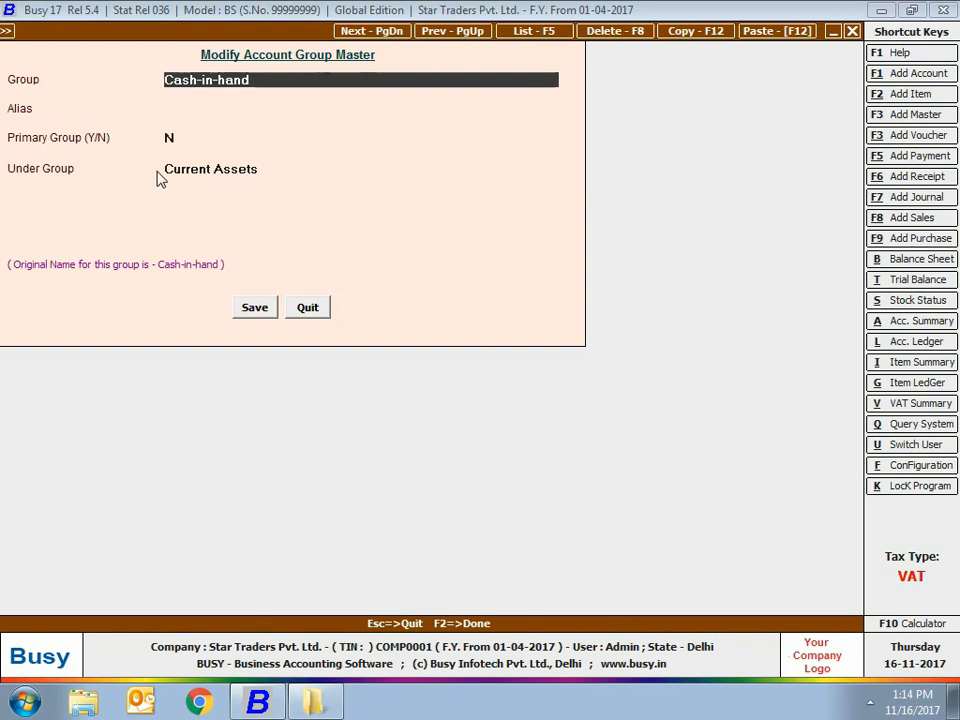
{"action": "left_click", "coordinate": [205, 169]}
{"action": "left_click", "coordinate": [249, 302]}
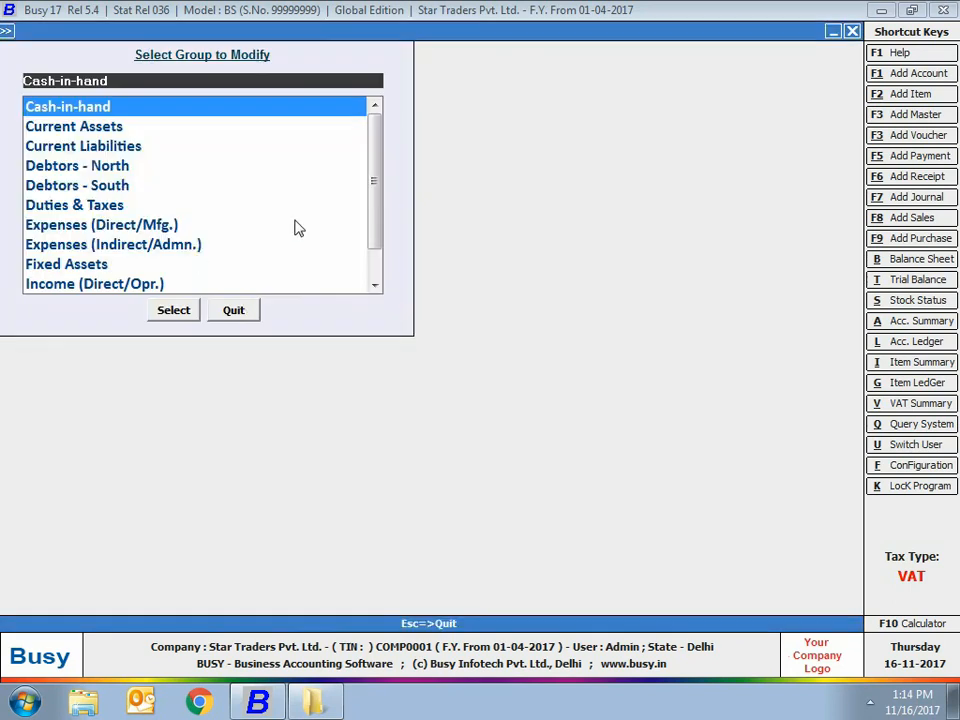
Inspect the primary and parent group settings of the Revenue Accounts and Sale groups without changing them.
{"action": "type", "text": "re"}
{"action": "key", "text": "Down"}
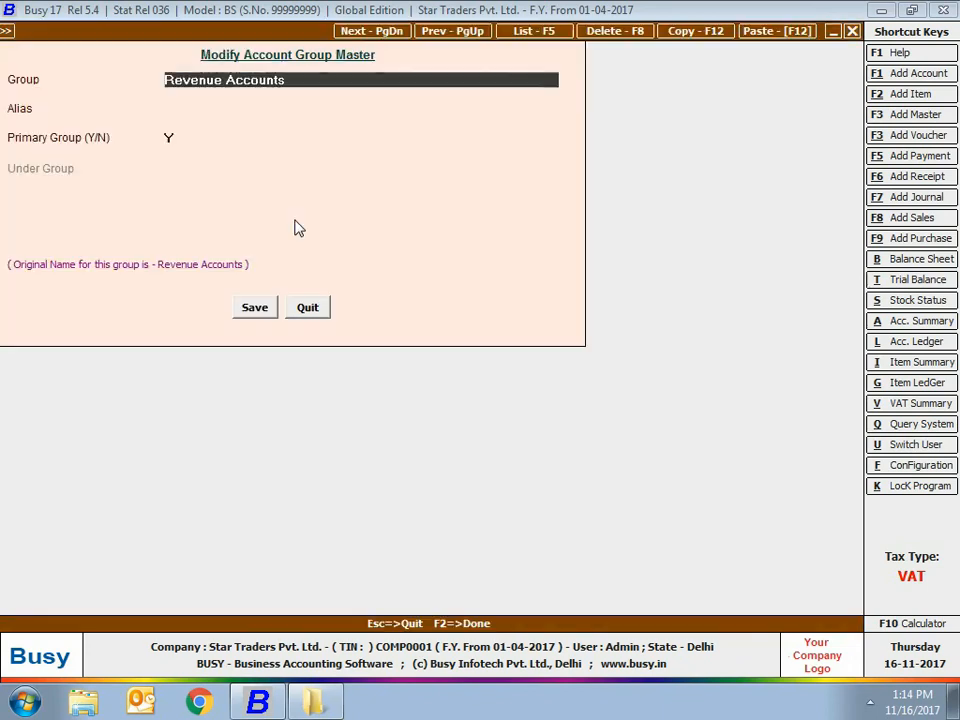
{"action": "key", "text": "Escape"}
{"action": "key", "text": "Down"}
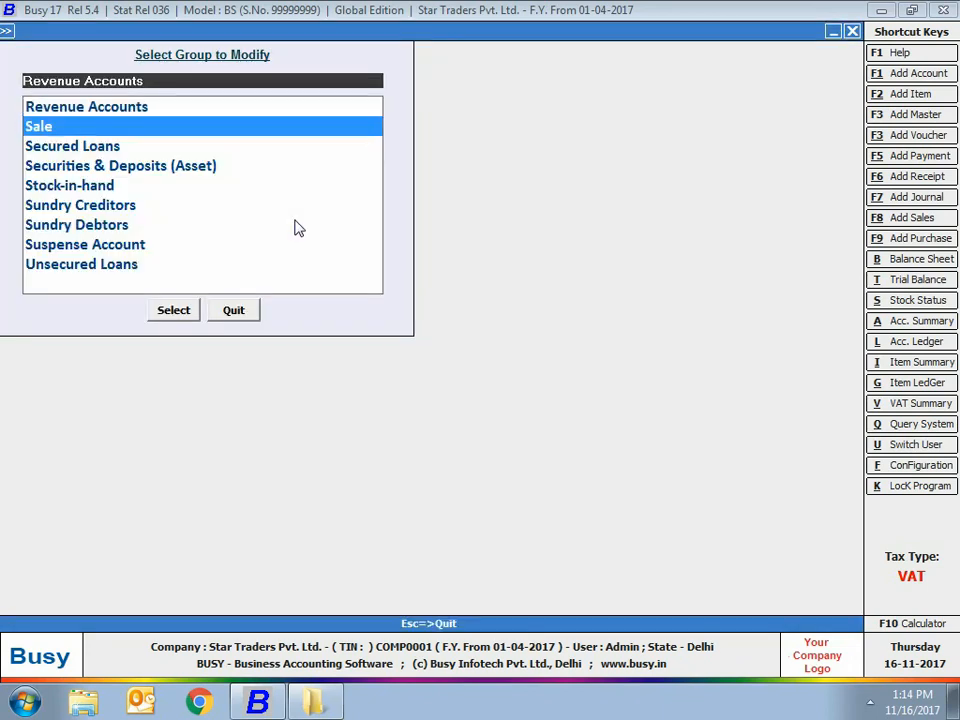
{"action": "key", "text": "Return"}
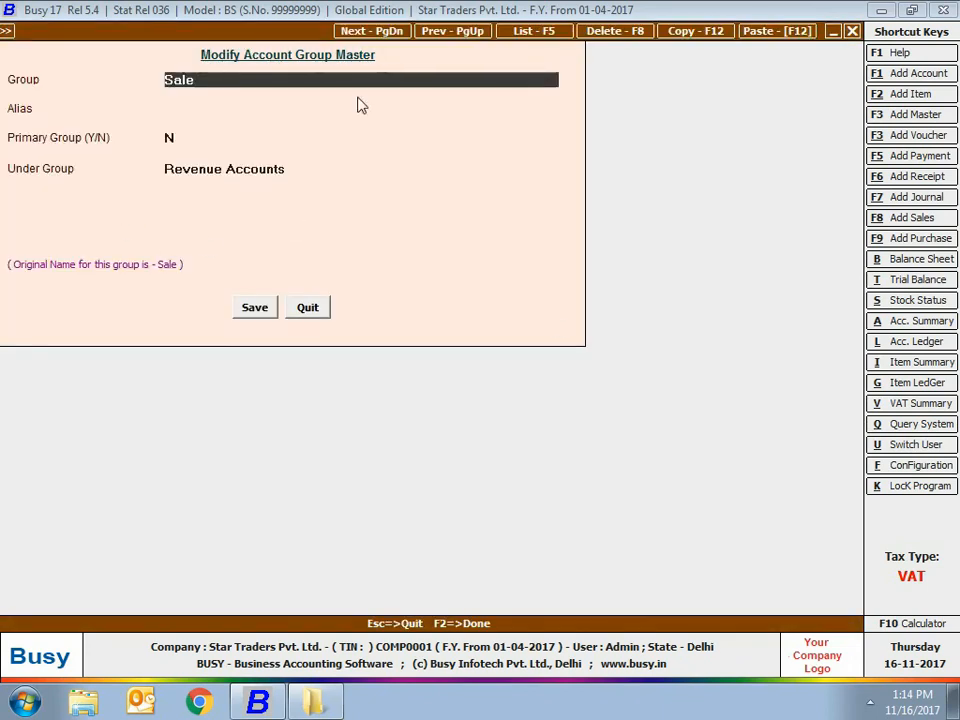
{"action": "key", "text": "Escape"}
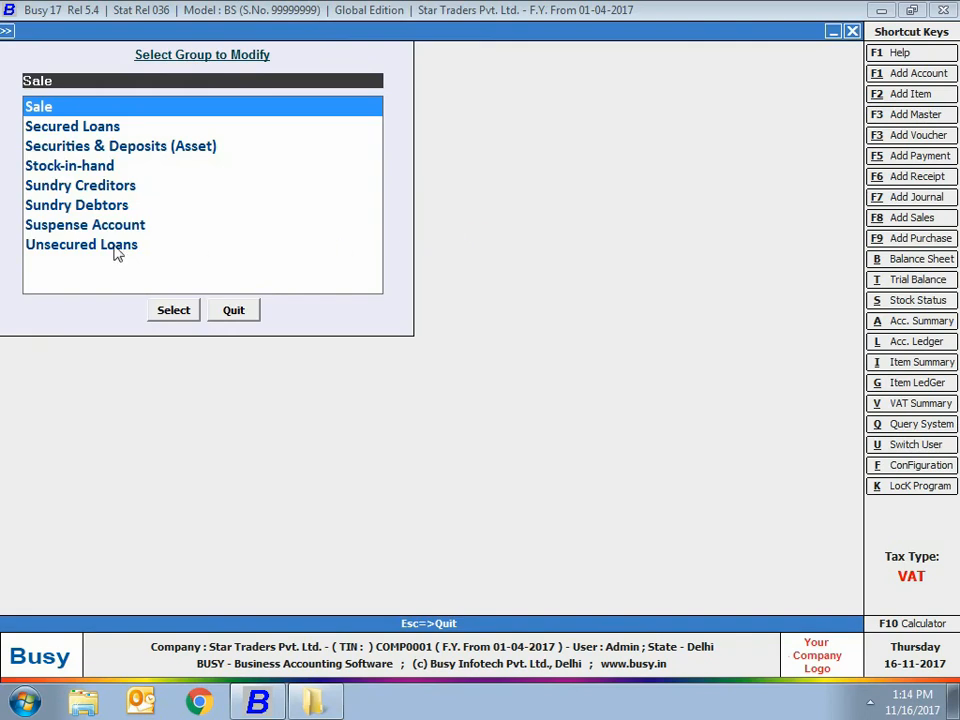
Check which parent group the Duties & Taxes account group belongs to, and leave group modification.
{"action": "type", "text": "lo"}
{"action": "key", "text": "BackSpace"}
{"action": "key", "text": "BackSpace"}
{"action": "type", "text": "du"}
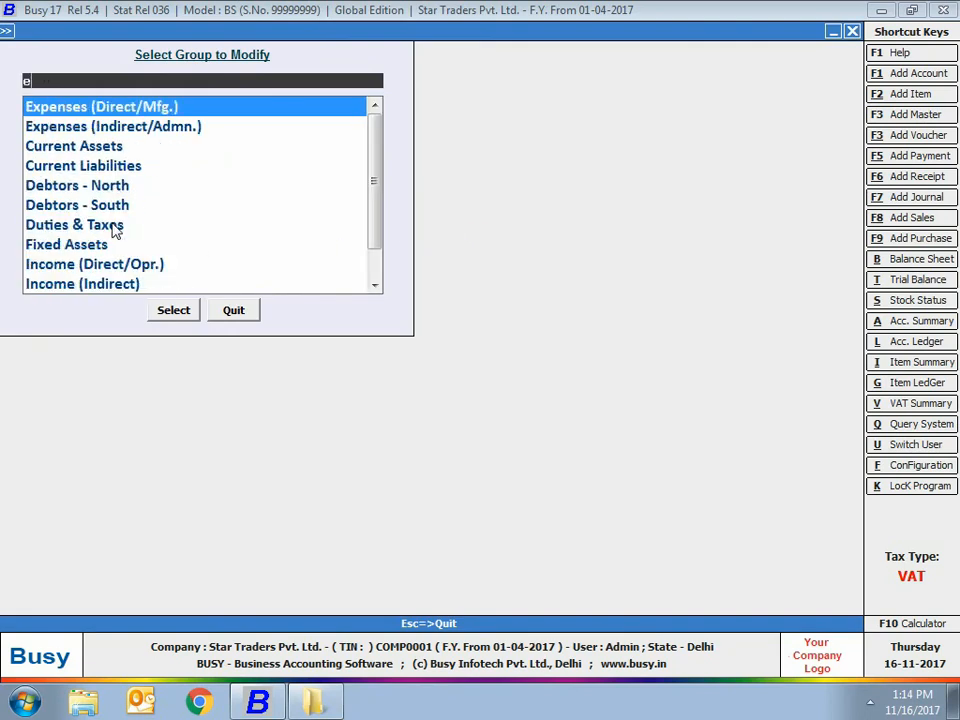
{"action": "key", "text": "Return"}
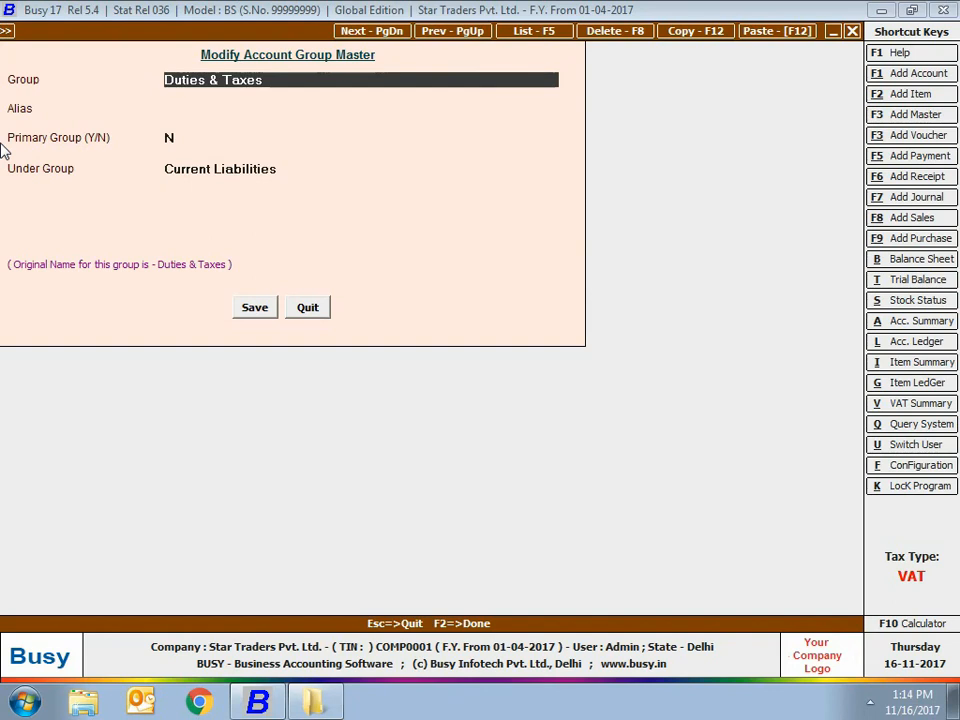
{"action": "key", "text": "Escape"}
{"action": "key", "text": "Escape"}
{"action": "key", "text": "Escape"}
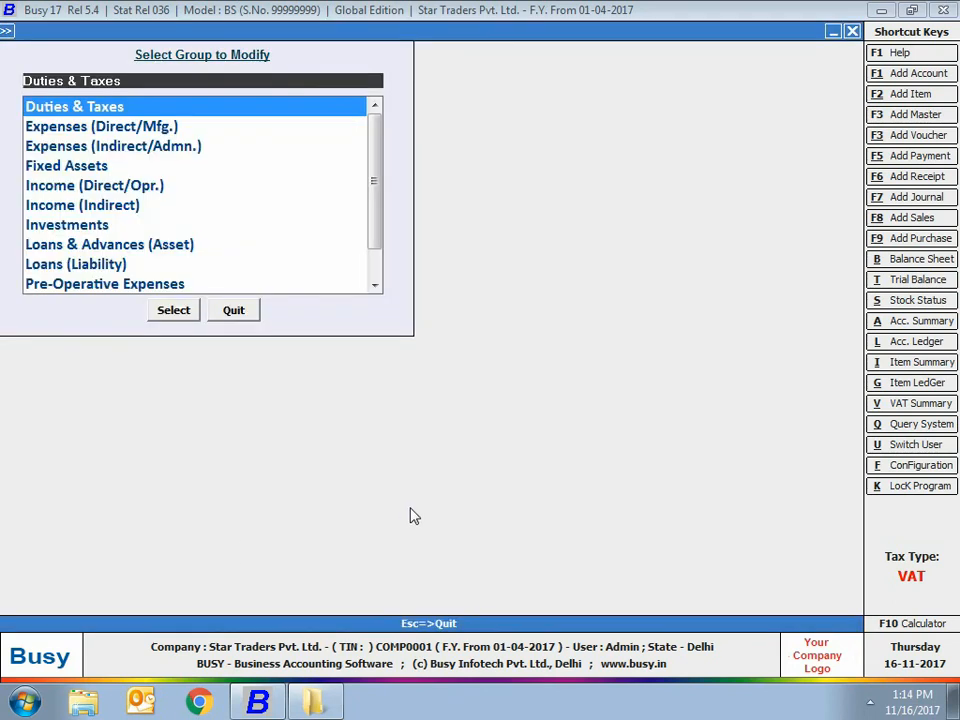
Start a new item group named Refrigerators and make it a primary group.
{"action": "left_click", "coordinate": [187, 143]}
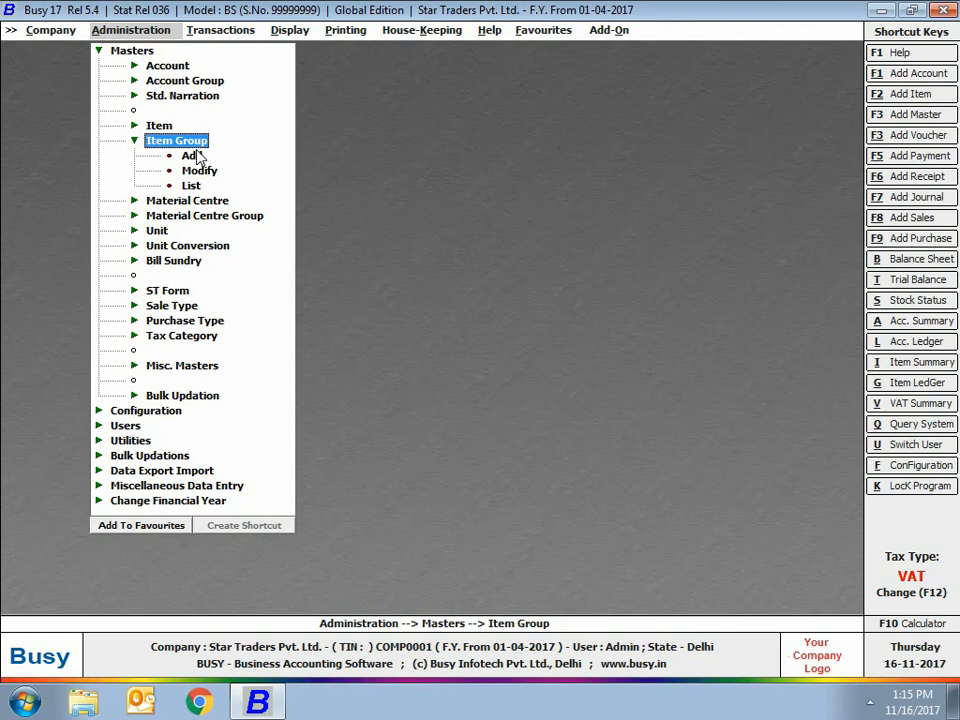
{"action": "left_click", "coordinate": [196, 156]}
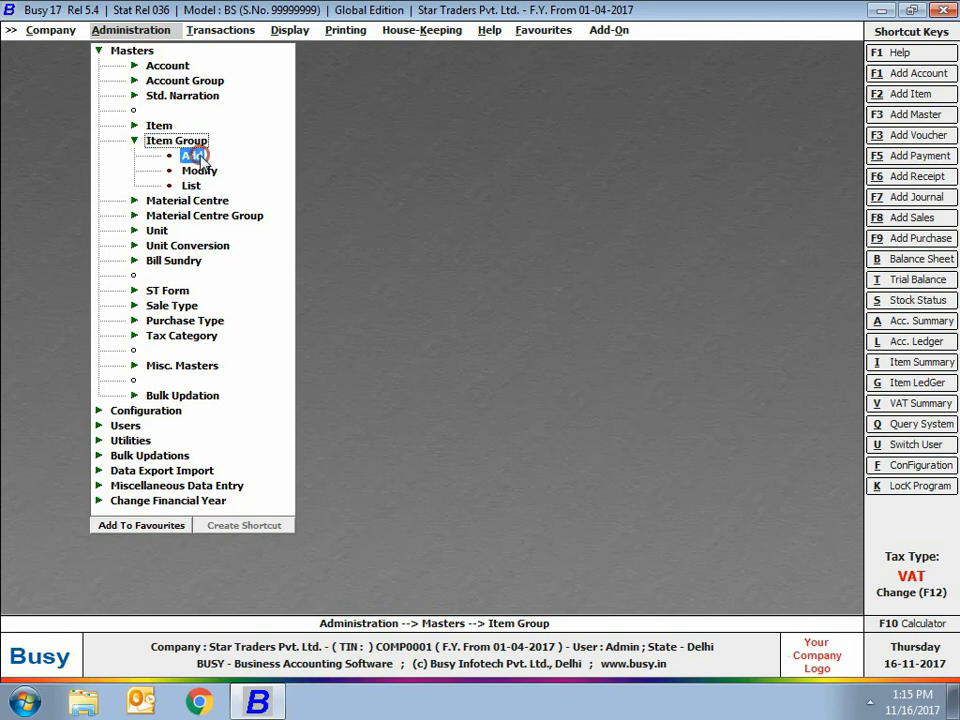
{"action": "type", "text": "Refrigerators"}
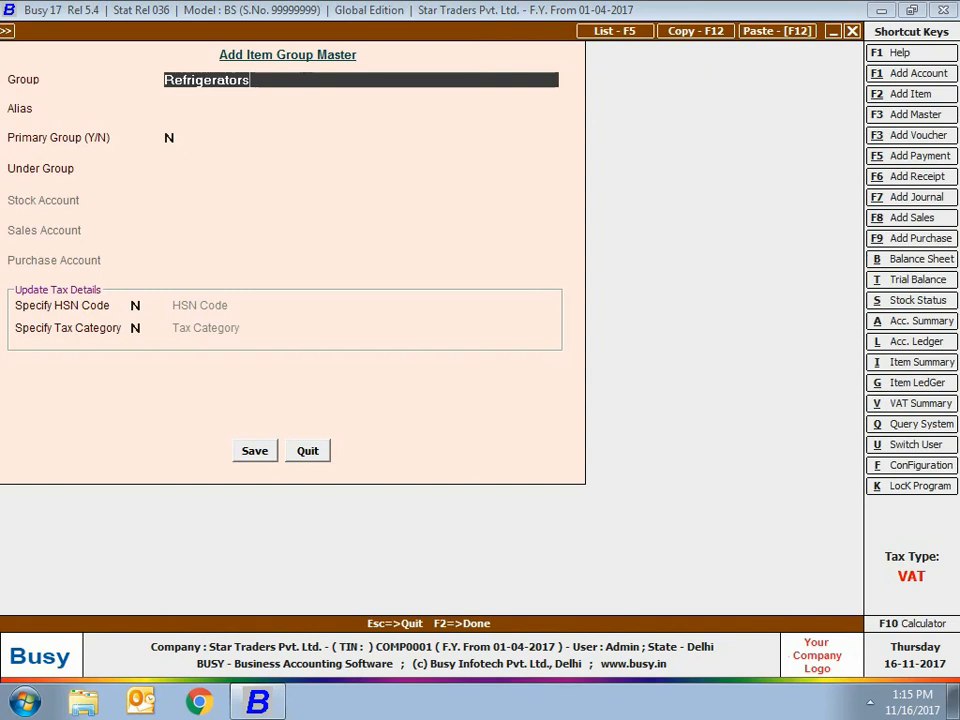
{"action": "key", "text": "Return"}
{"action": "key", "text": "Return"}
{"action": "type", "text": "Y"}
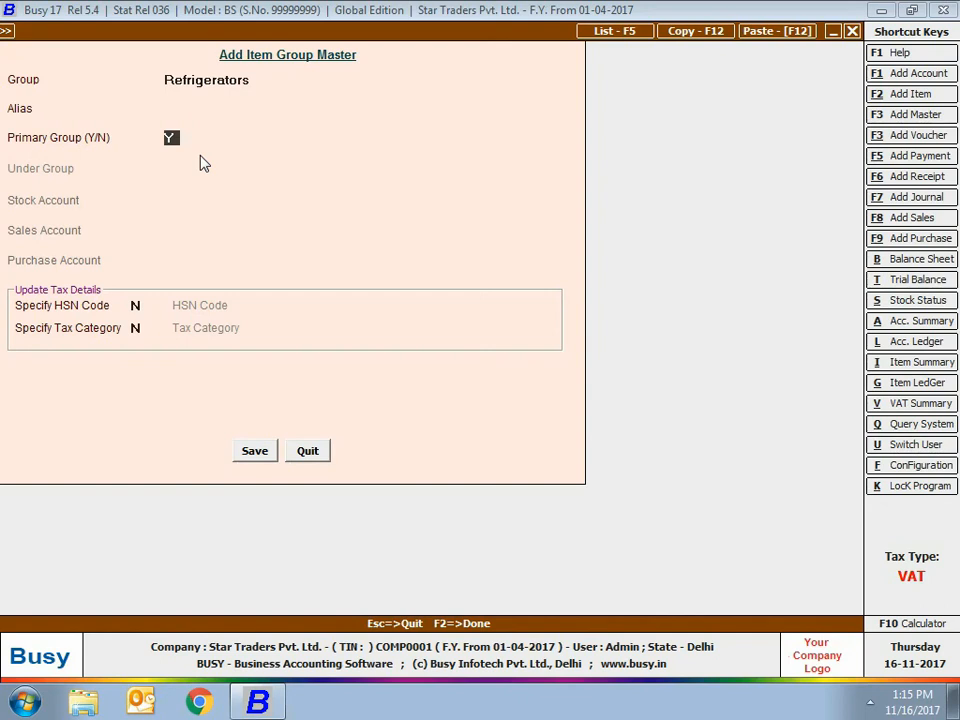
{"action": "key", "text": "Return"}
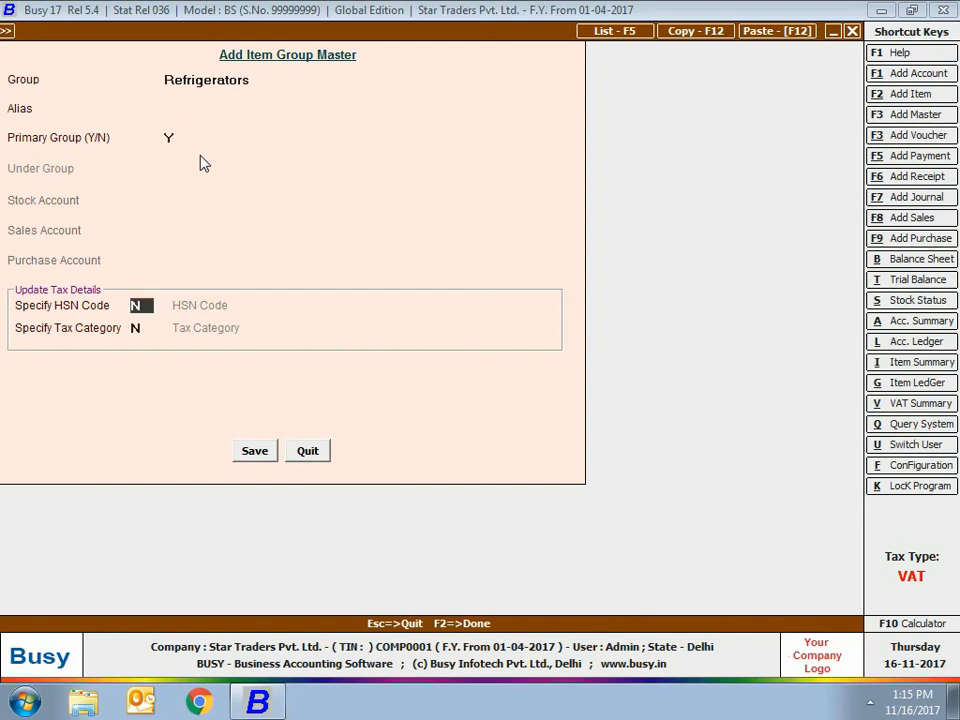
Enable the HSN code for the Refrigerators item group and set it to 84182900.
{"action": "type", "text": "Y"}
{"action": "key", "text": "Return"}
{"action": "type", "text": "84182900"}
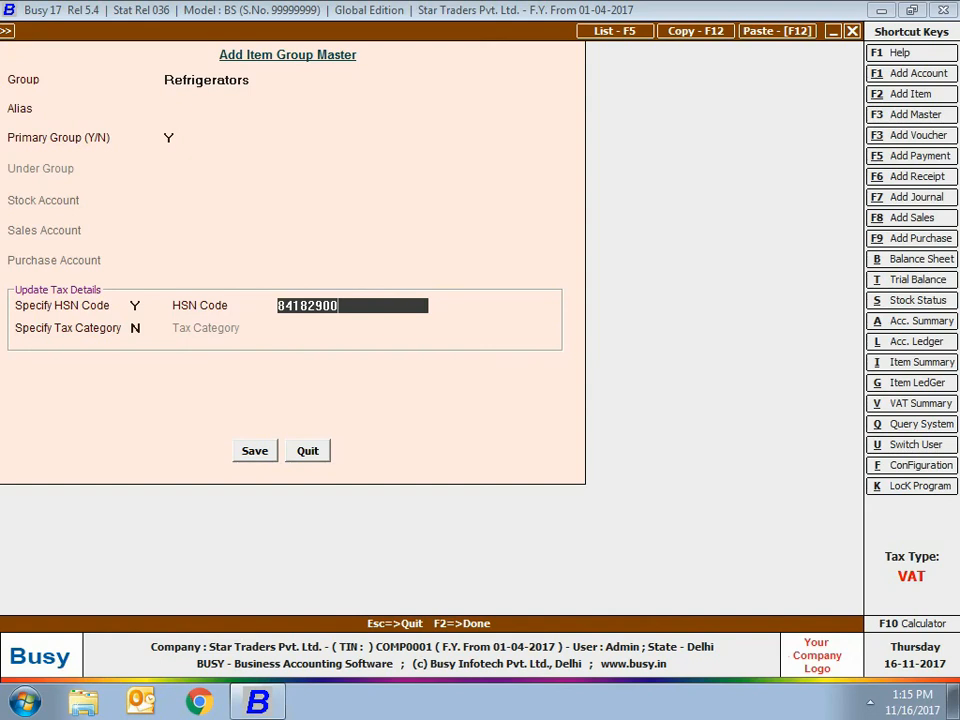
{"action": "key", "text": "Return"}
Specify the tax category GST 28% for the Refrigerators item group, save the group and close the form.
{"action": "type", "text": "Y"}
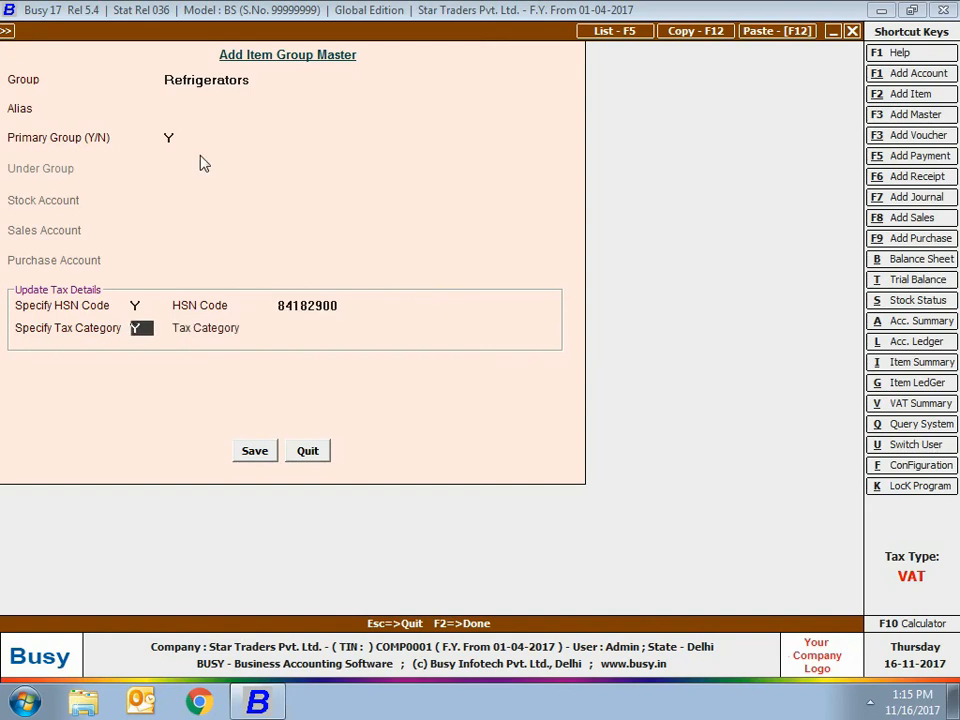
{"action": "key", "text": "Return"}
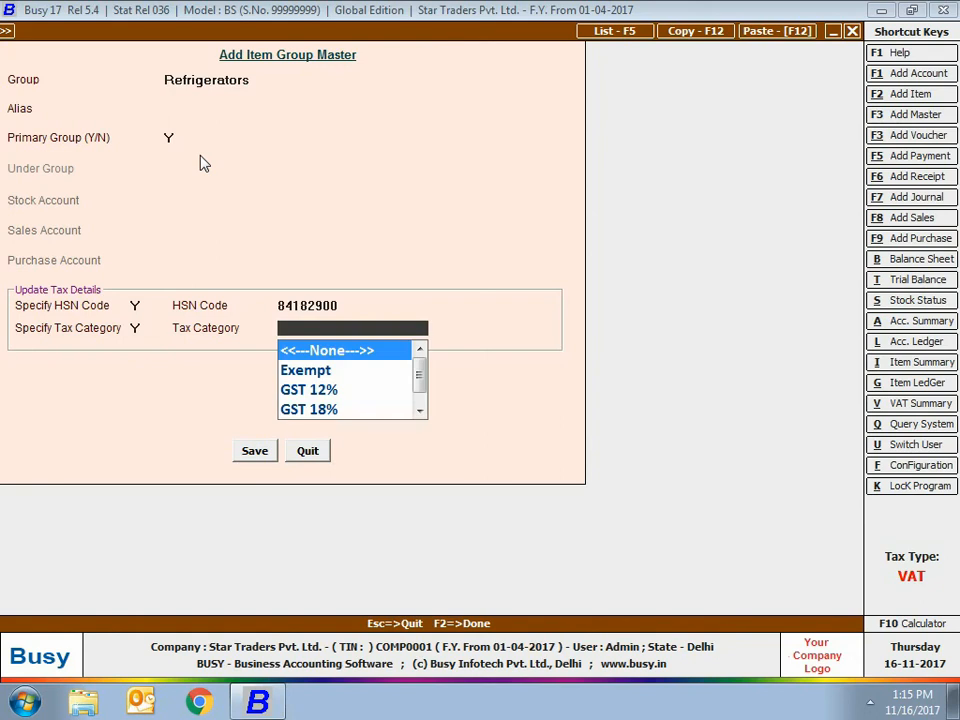
{"action": "type", "text": "gst"}
{"action": "key", "text": "Down"}
{"action": "key", "text": "Down"}
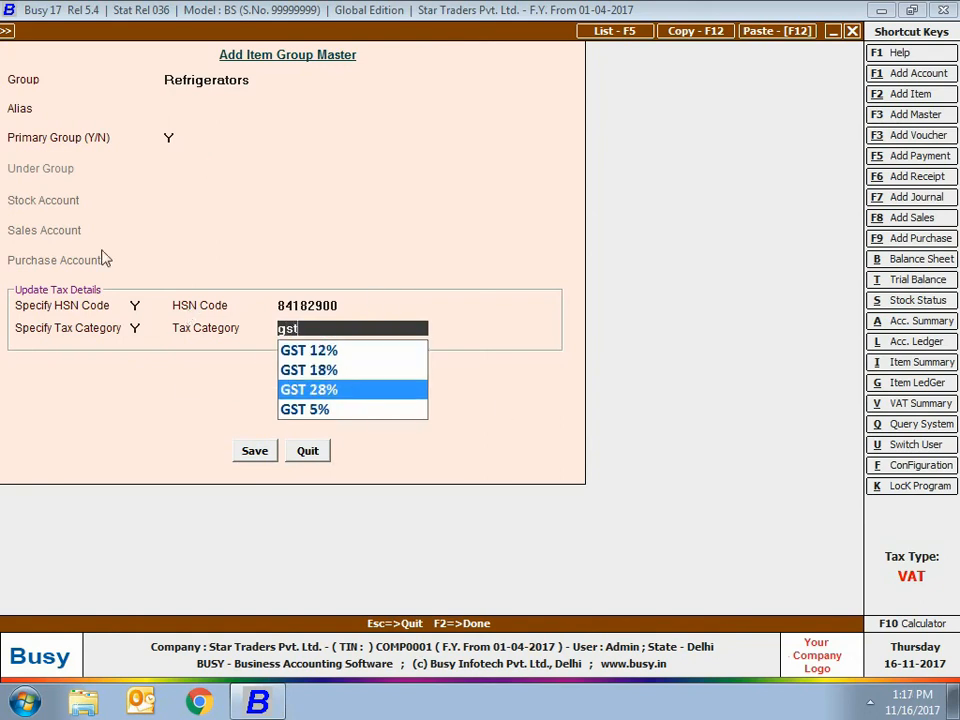
{"action": "left_click", "coordinate": [326, 389]}
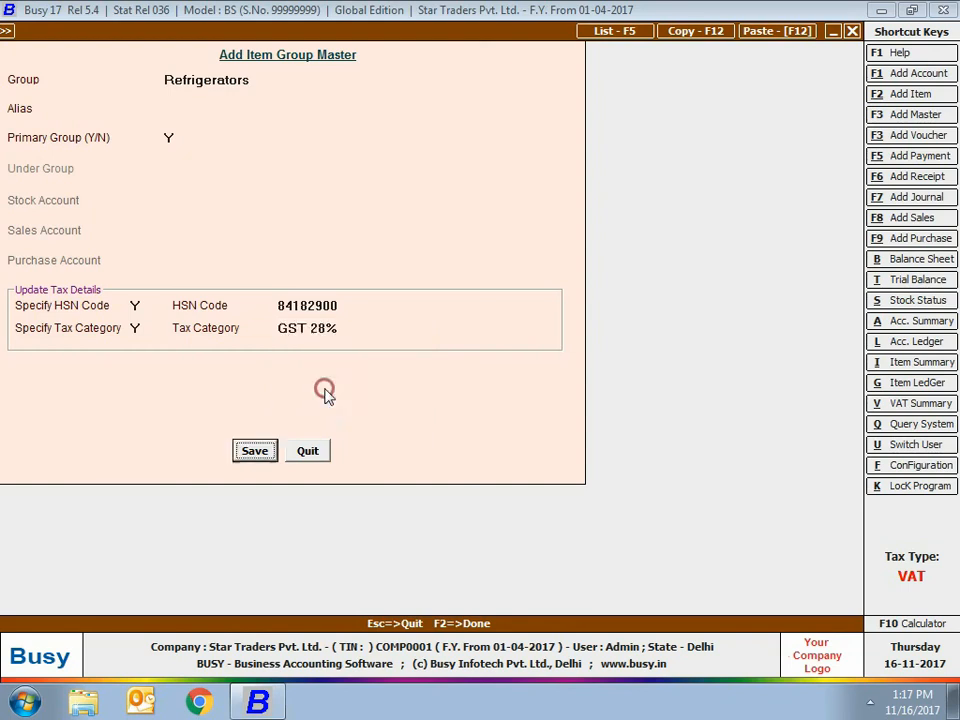
{"action": "left_click", "coordinate": [252, 452]}
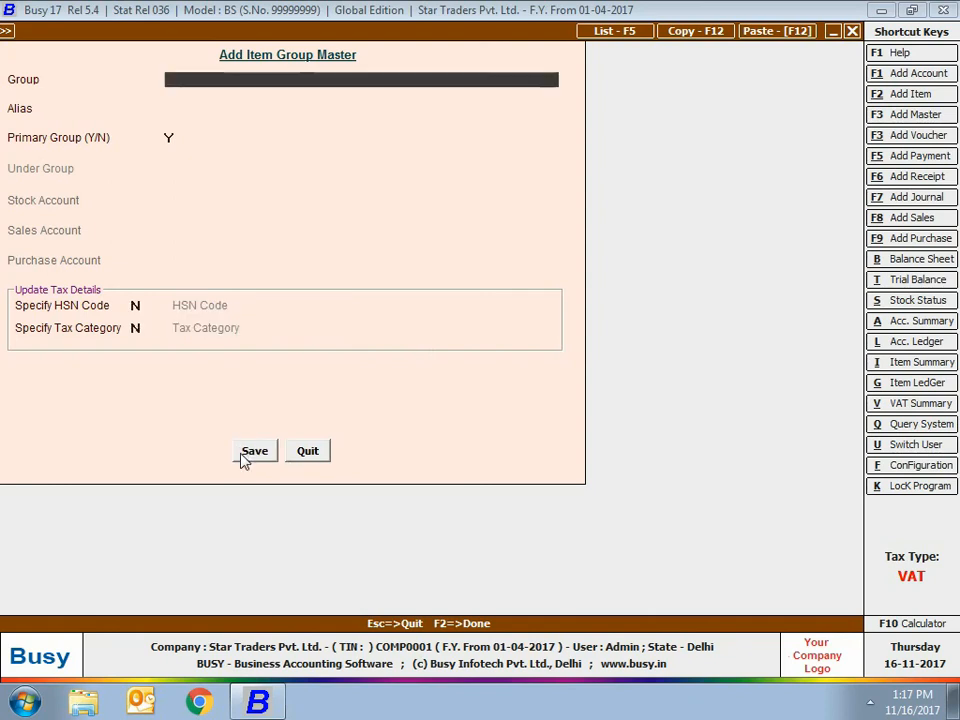
{"action": "key", "text": "Escape"}
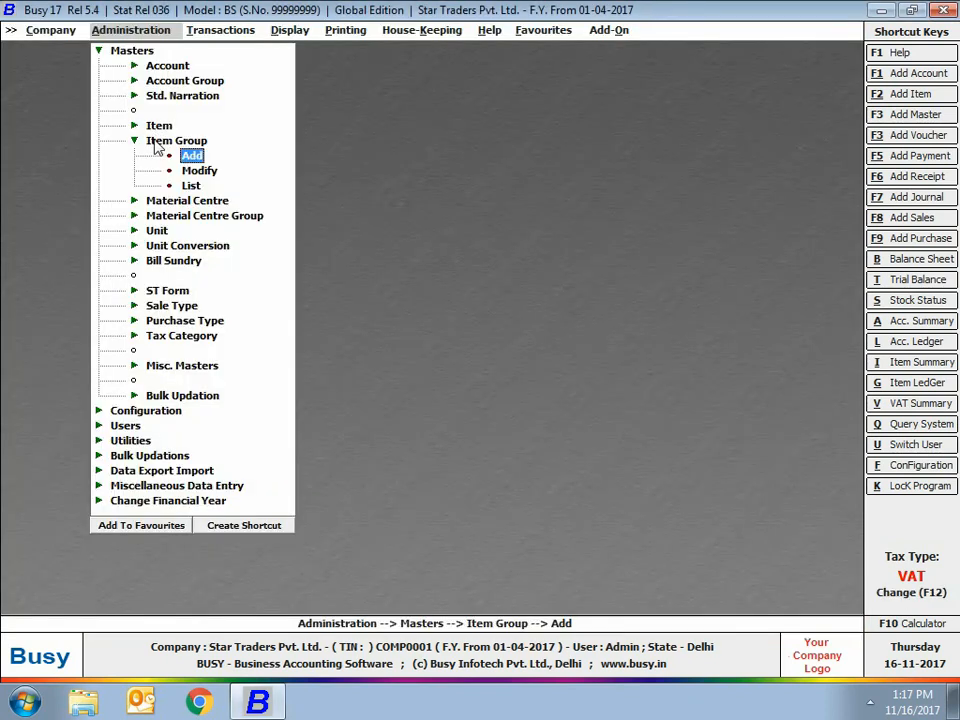
Start a new item master named Whirlpool 265 Litre, leaving the alias empty and keeping the same print name.
{"action": "left_click", "coordinate": [160, 140]}
{"action": "left_click", "coordinate": [156, 126]}
{"action": "double_click", "coordinate": [192, 140]}
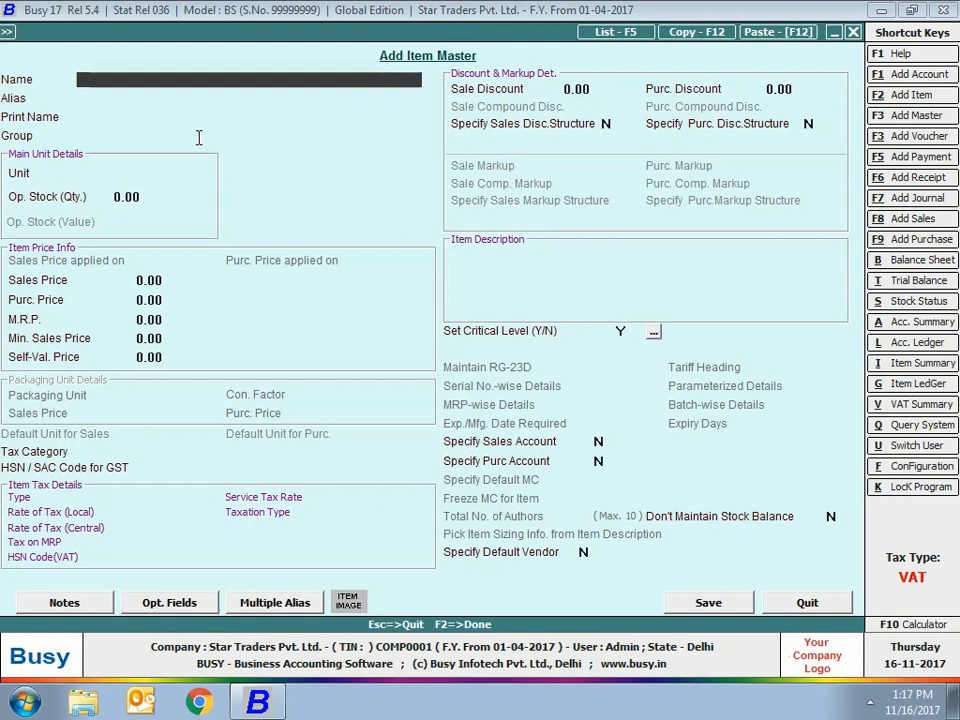
{"action": "type", "text": "Whirlpool 265 Litre"}
{"action": "key", "text": "Return"}
{"action": "key", "text": "Return"}
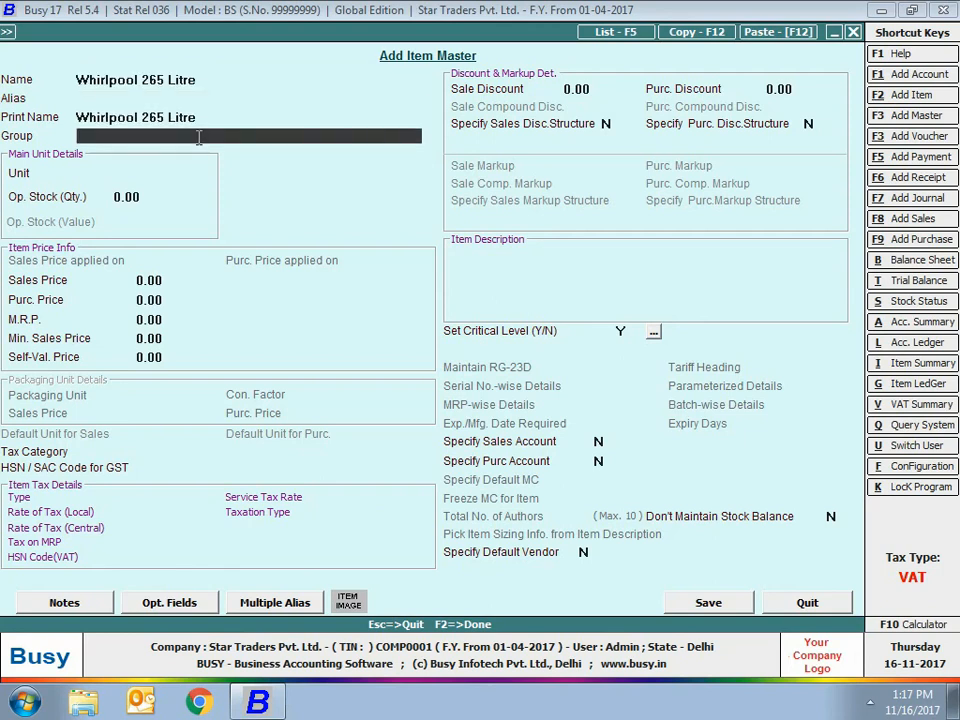
Assign the Whirlpool 265 Litre item to the Refrigerators group and set its main unit to Pcs.
{"action": "type", "text": "re"}
{"action": "key", "text": "Return"}
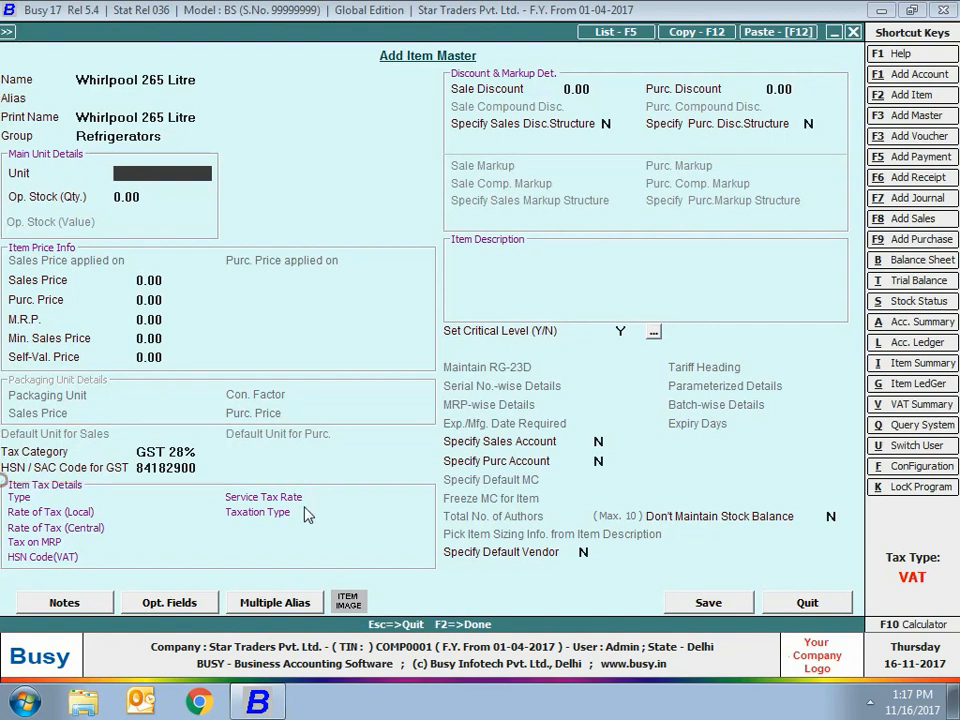
{"action": "type", "text": "pcs"}
{"action": "key", "text": "Return"}
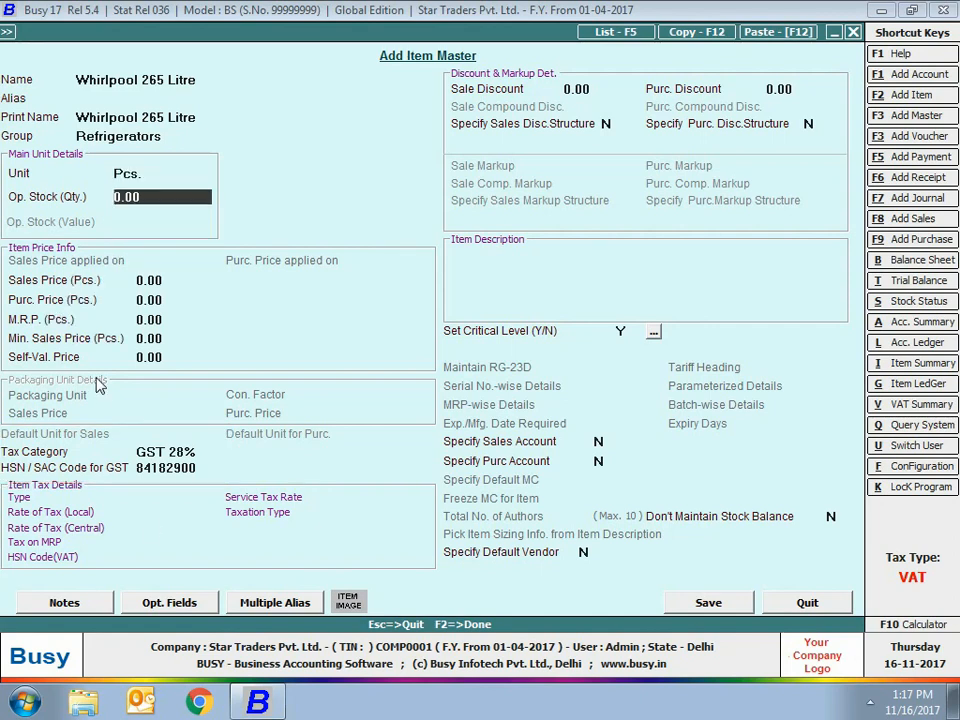
Check the tax category and HSN code filled in for the Whirlpool 265 Litre item, and quit its form without saving.
{"action": "left_click", "coordinate": [153, 455]}
{"action": "key", "text": "Return"}
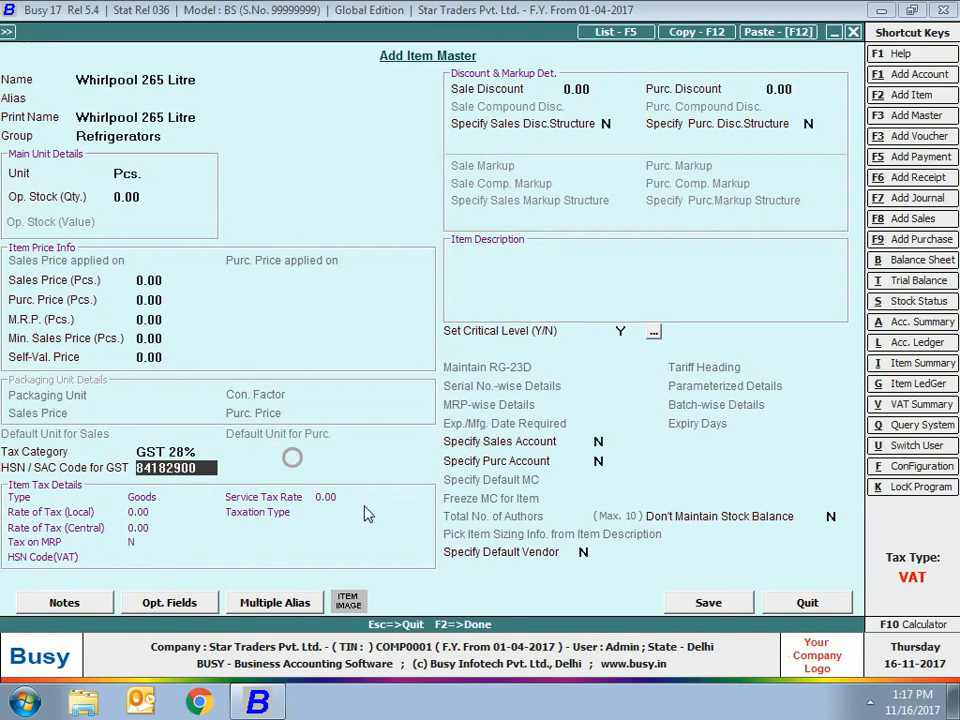
{"action": "key", "text": "Escape"}
{"action": "key", "text": "Return"}
{"action": "key", "text": "Escape"}
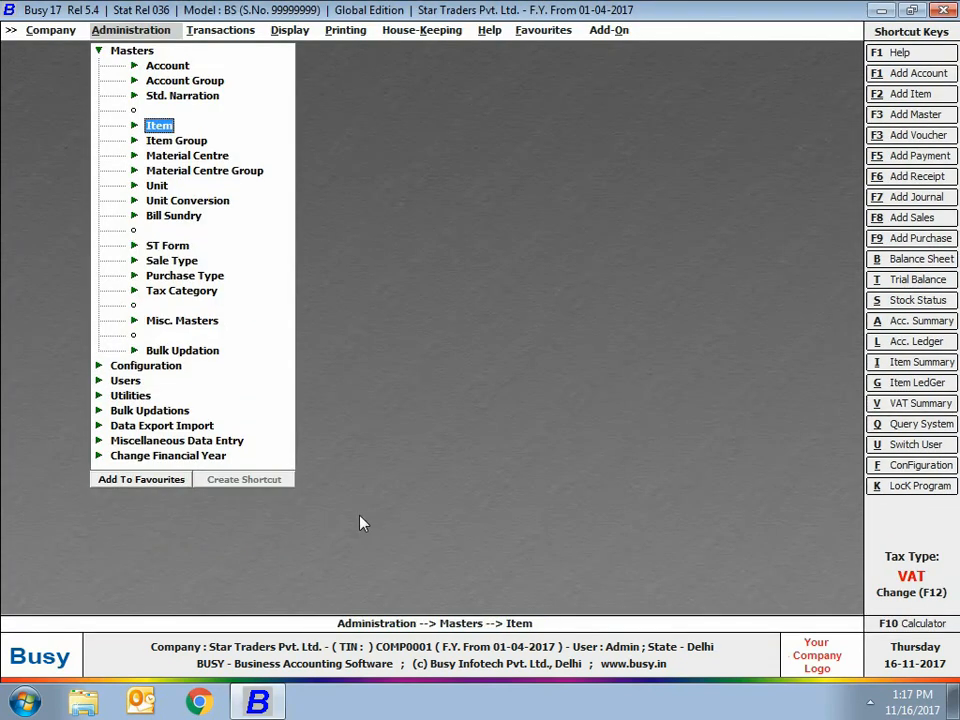
Open a blank material centre group master to view its fields, and quit it without saving.
{"action": "left_click", "coordinate": [183, 172]}
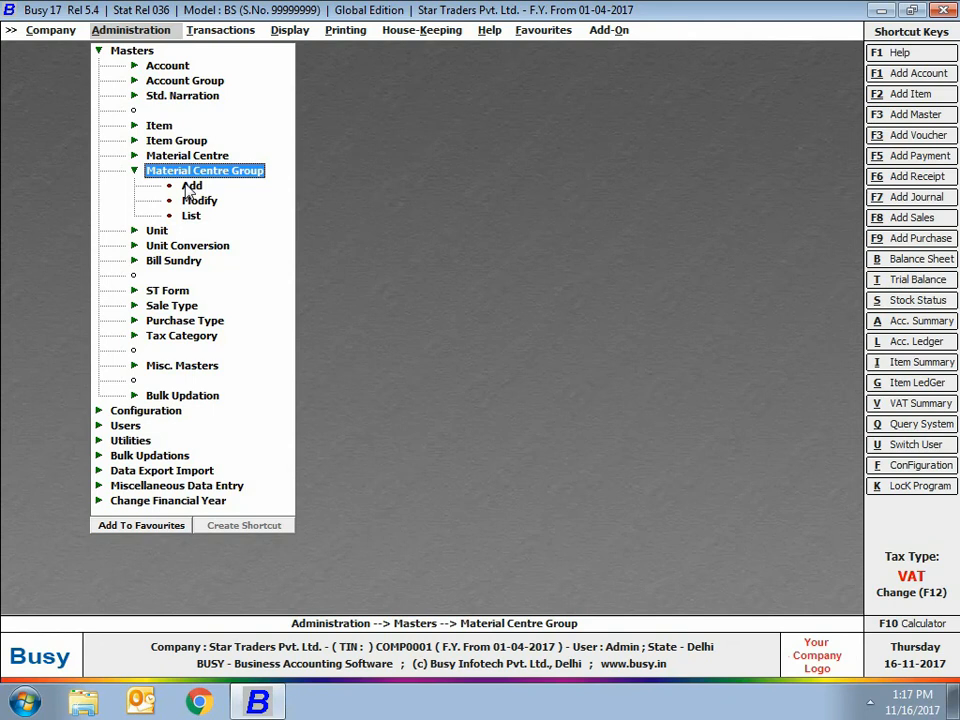
{"action": "left_click", "coordinate": [188, 186]}
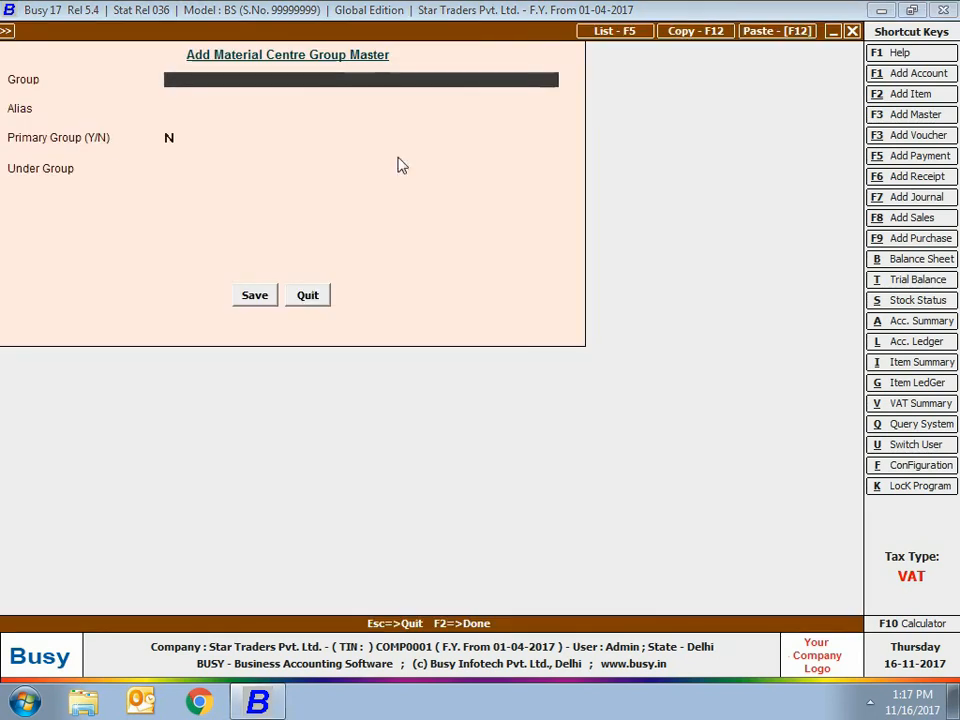
{"action": "left_click", "coordinate": [606, 38]}
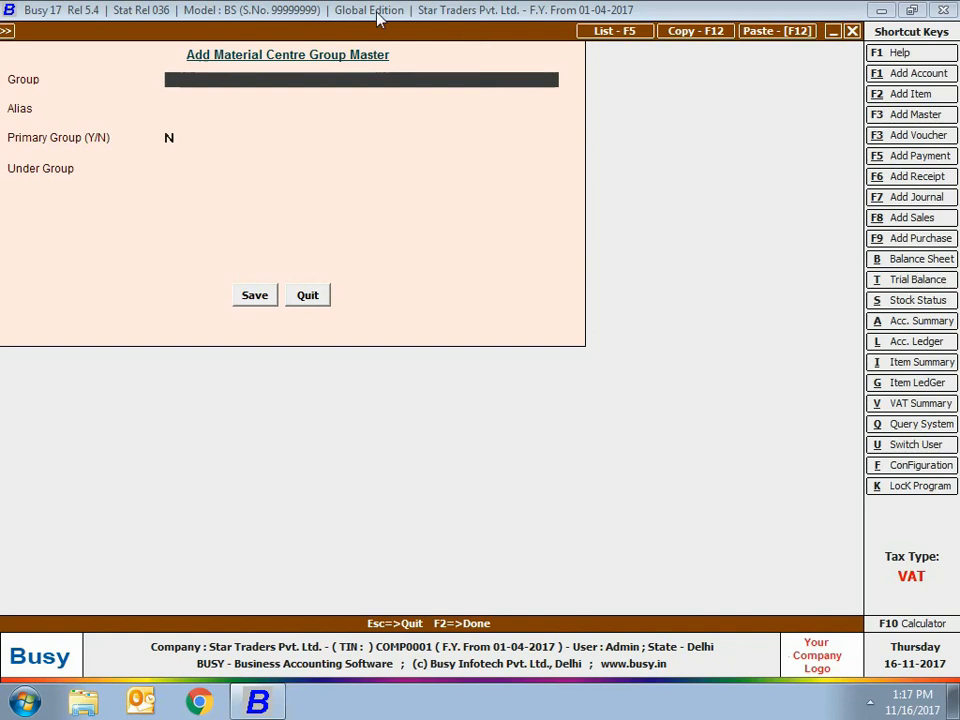
{"action": "left_click", "coordinate": [305, 296]}
{"action": "key", "text": "Escape"}
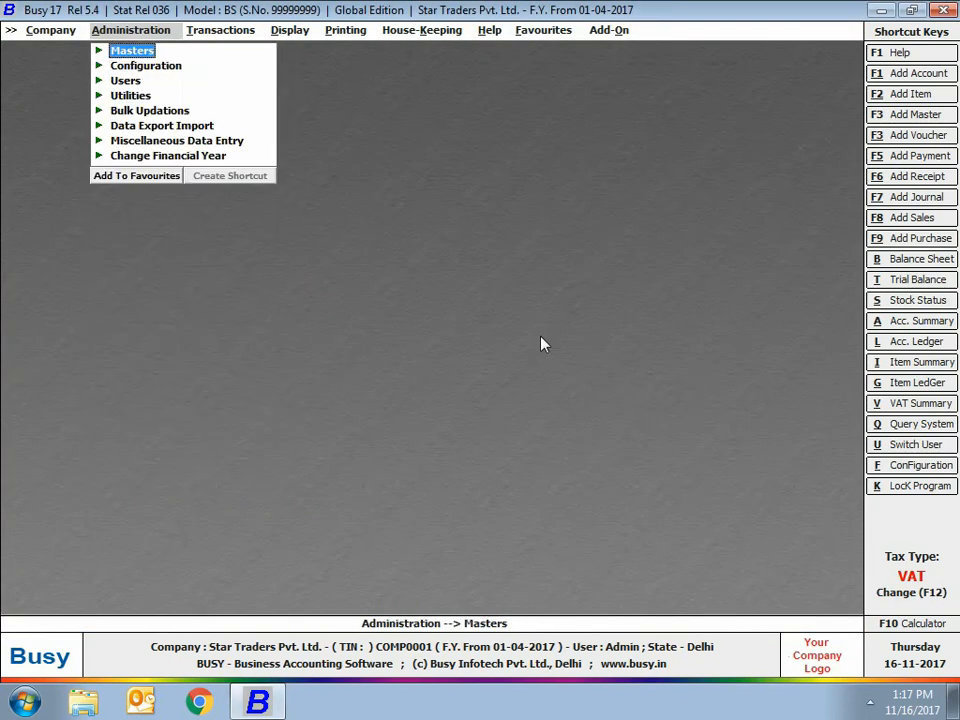
{"action": "key", "text": "Escape"}
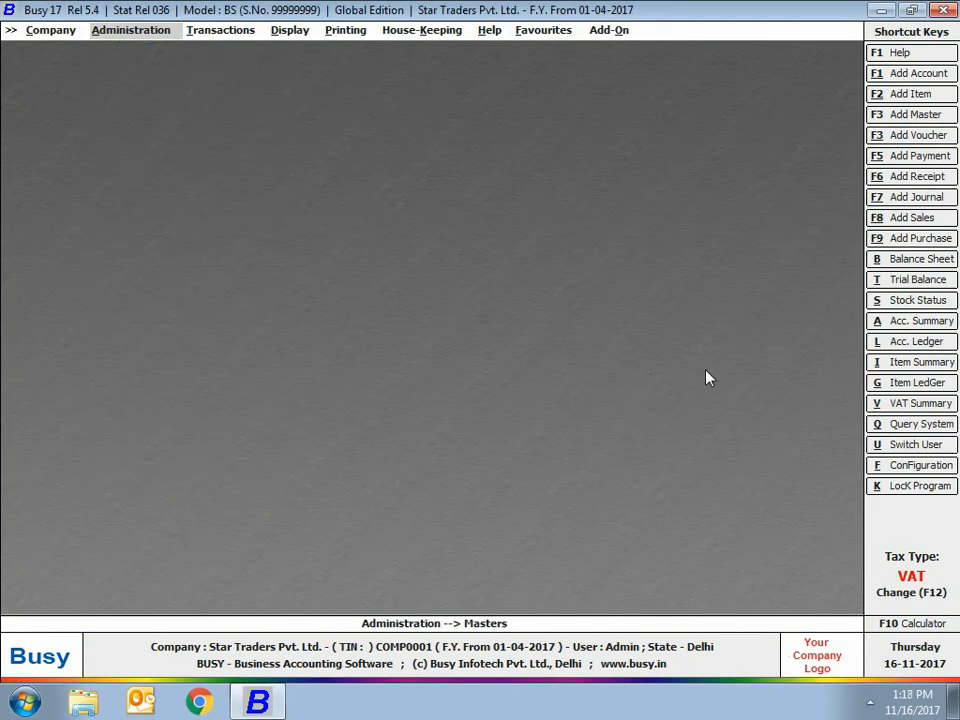